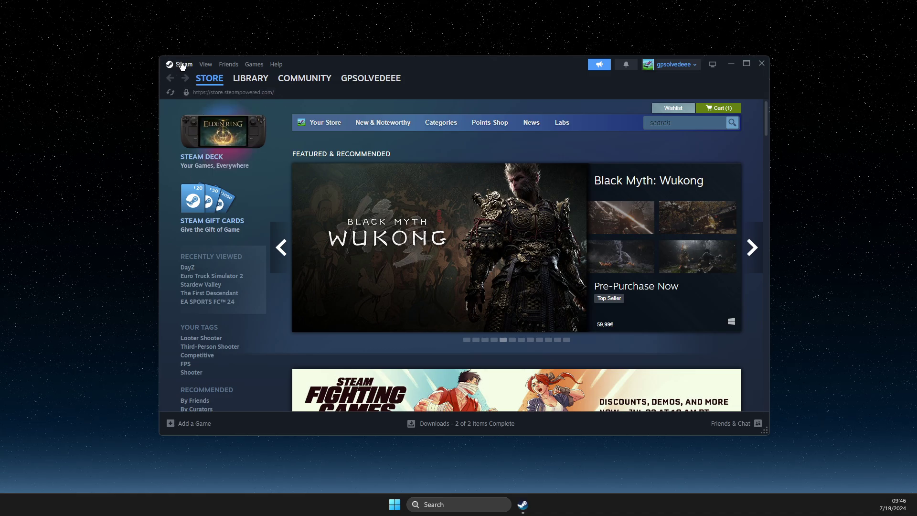
Step: Run Repair Library on the Local Drive (C:) library folder from Steam's Storage settings
left_click(183, 66)
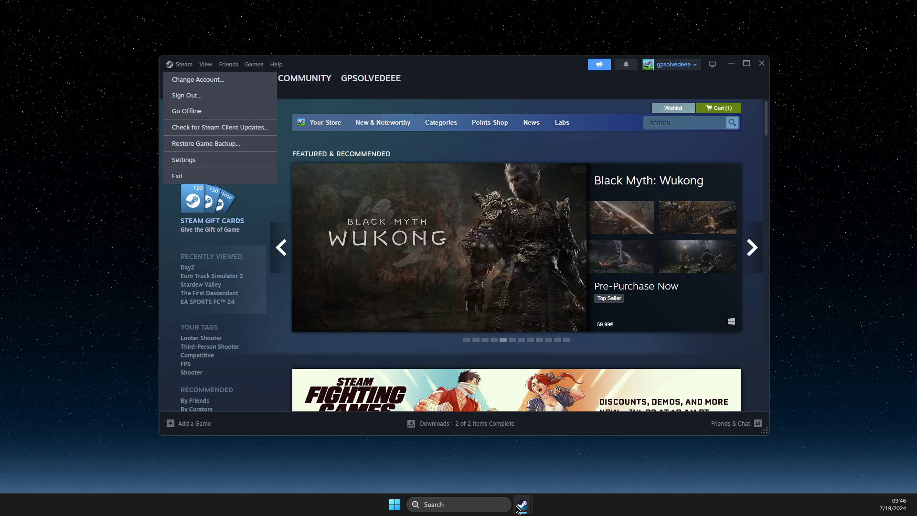
mouse_move(523, 505)
left_click(598, 451)
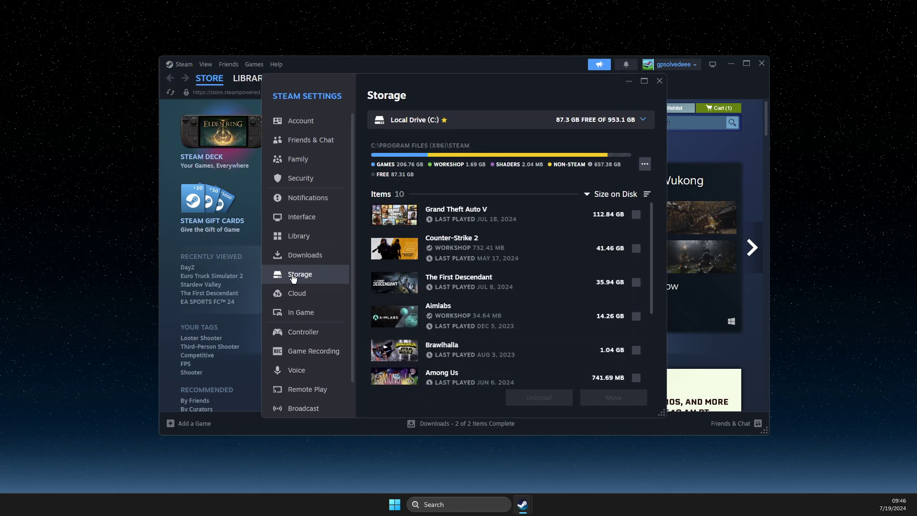
left_click(646, 169)
left_click(620, 200)
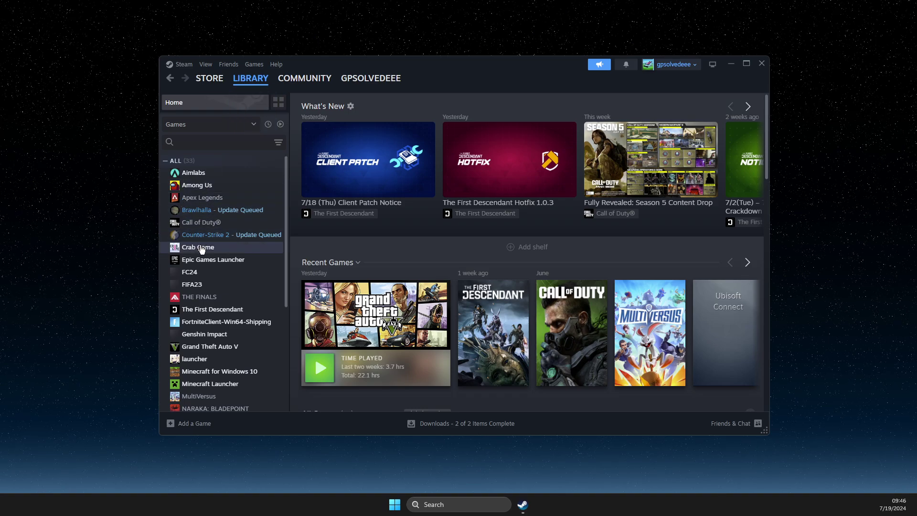
Step: Bring up Crab Game's context menu in the library sidebar
right_click(201, 247)
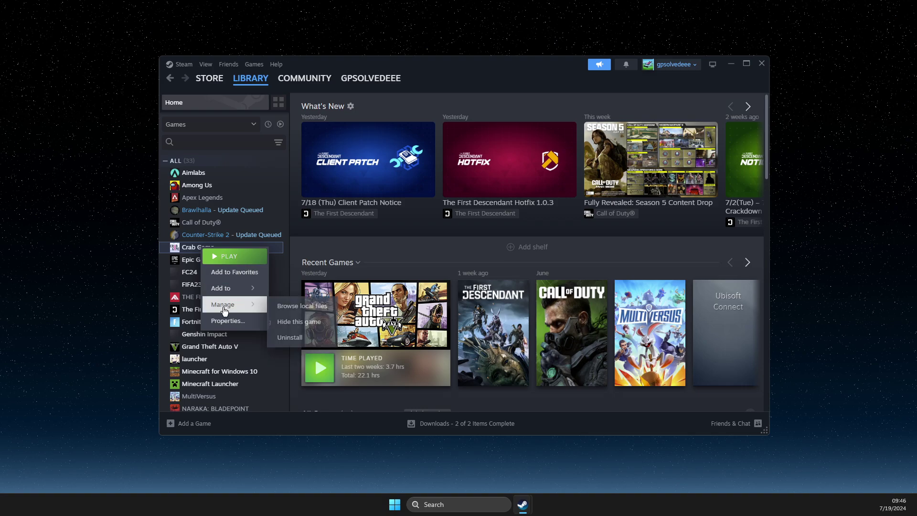
Step: Verify integrity of Crab Game's files from its Properties' Installed Files section
left_click(227, 319)
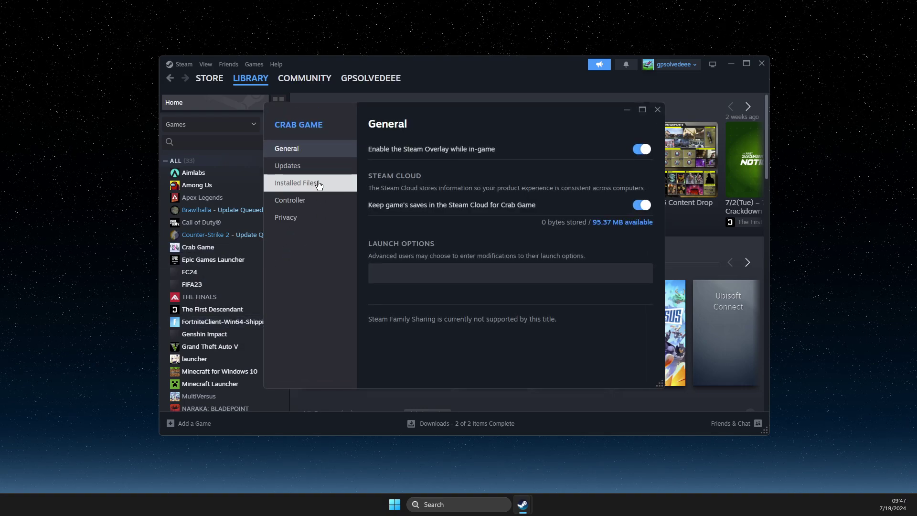
left_click(319, 185)
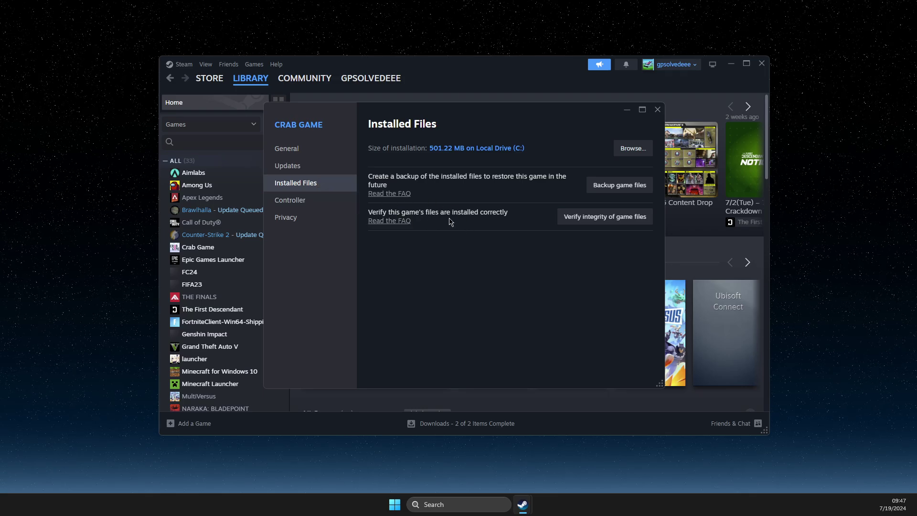
left_click(591, 220)
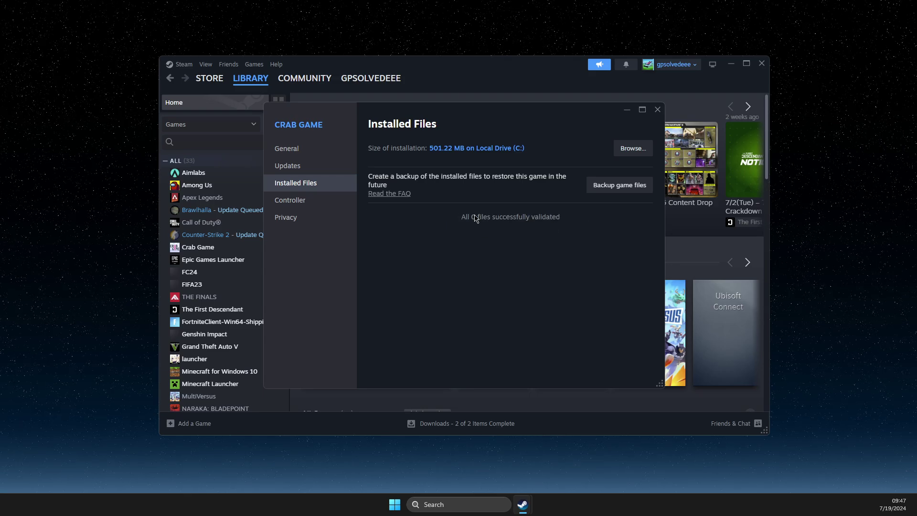